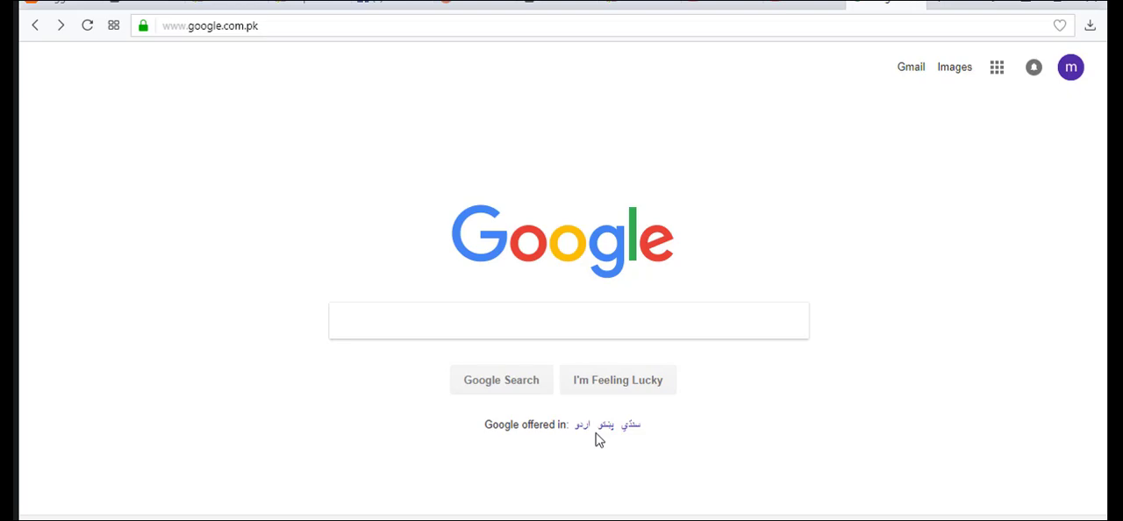
# Search Google for "clicky login registerion" and open Clicky's registration page.
pyautogui.click(618, 329)
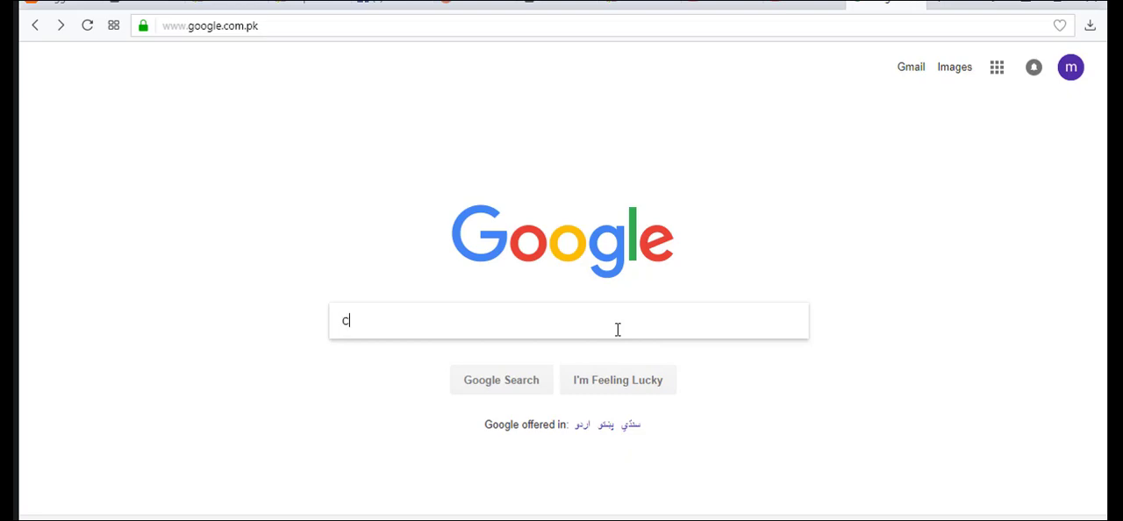
pyautogui.write('clicky')
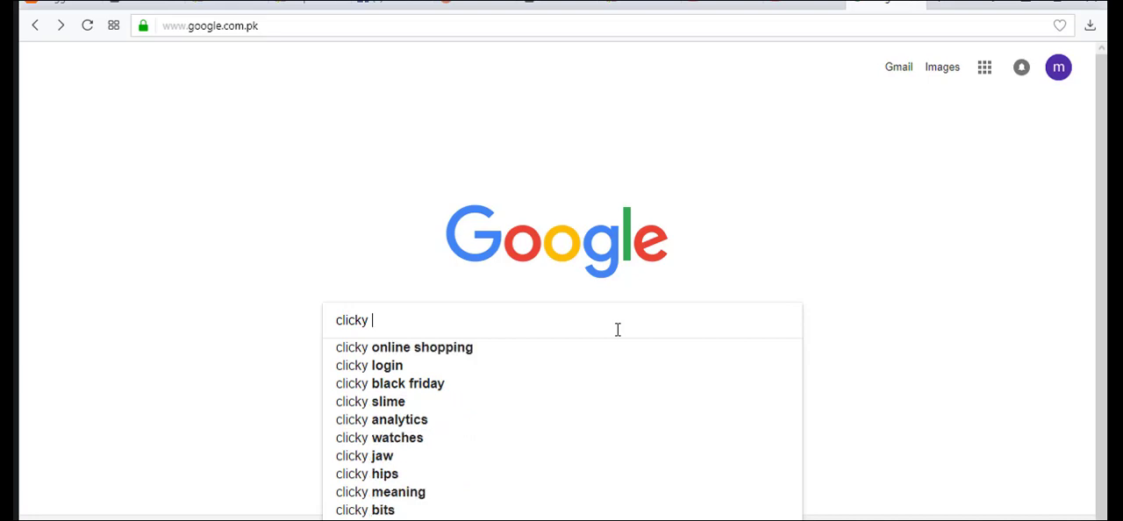
pyautogui.write(' logi')
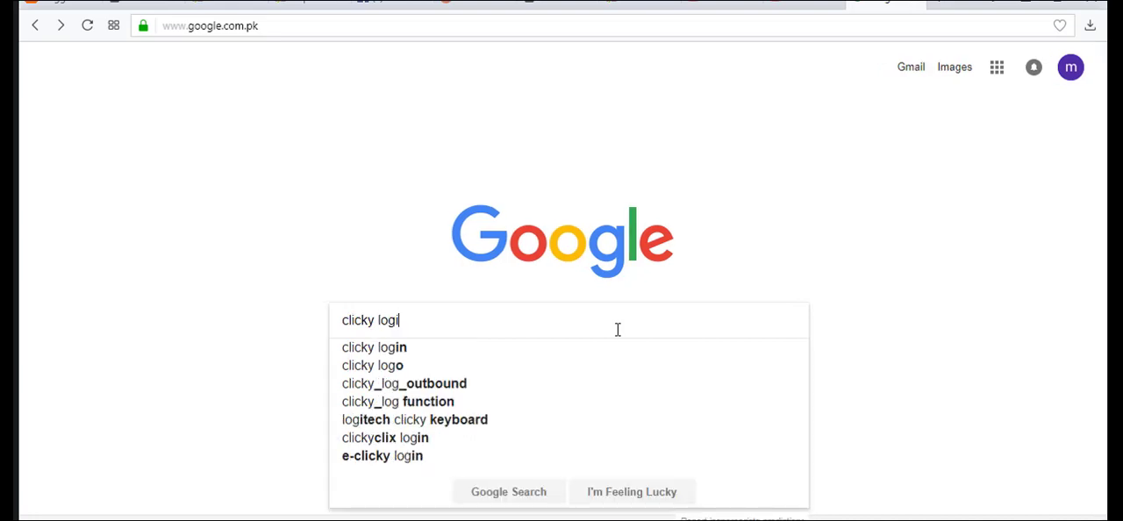
pyautogui.write('n re')
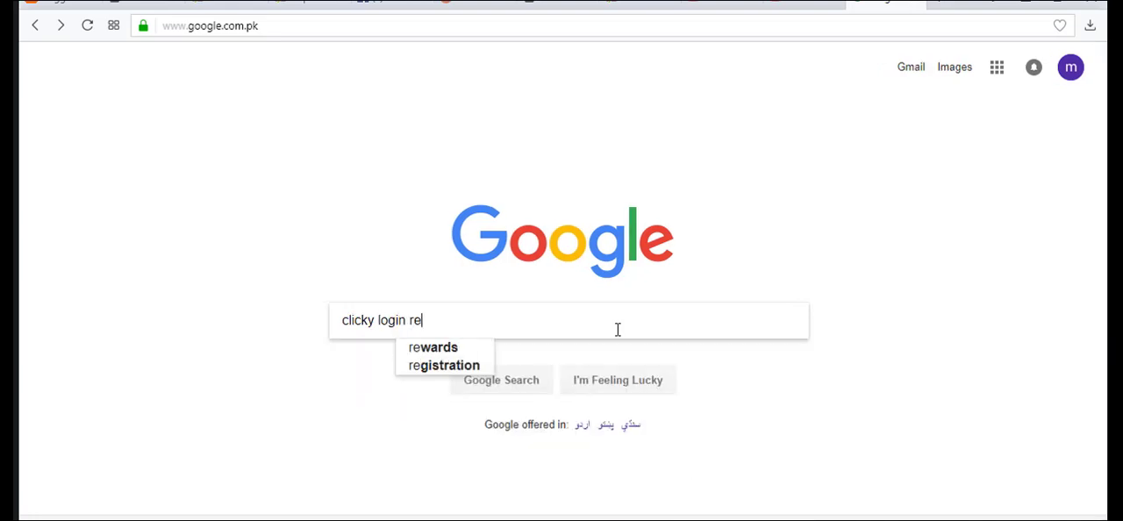
pyautogui.write('gister')
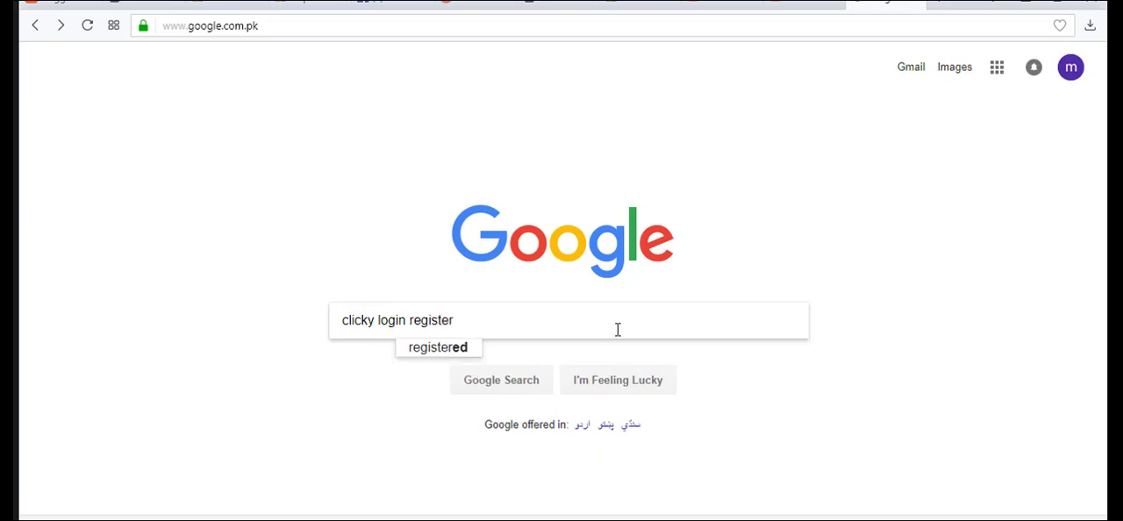
pyautogui.write('ion')
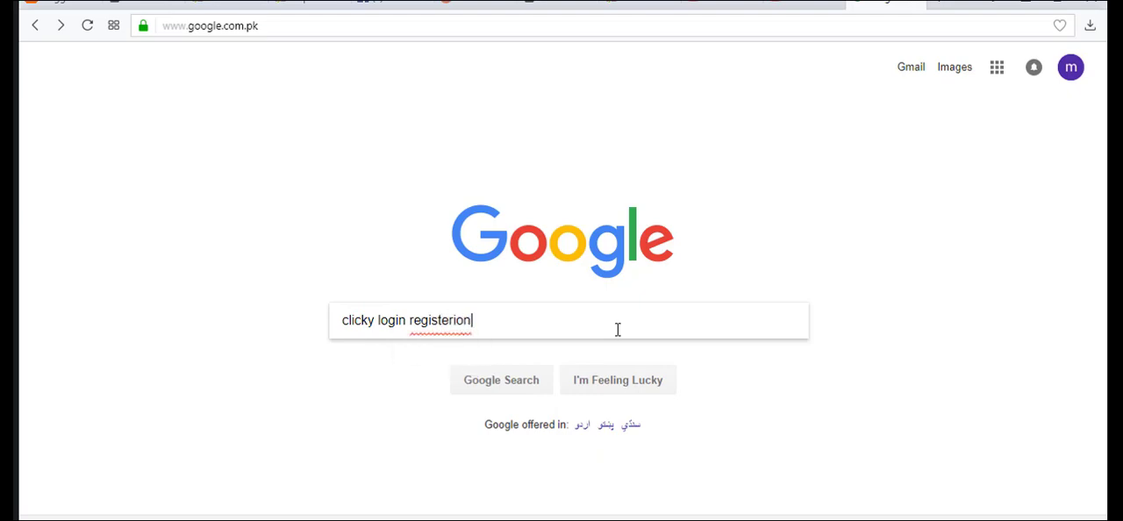
pyautogui.press('Return')
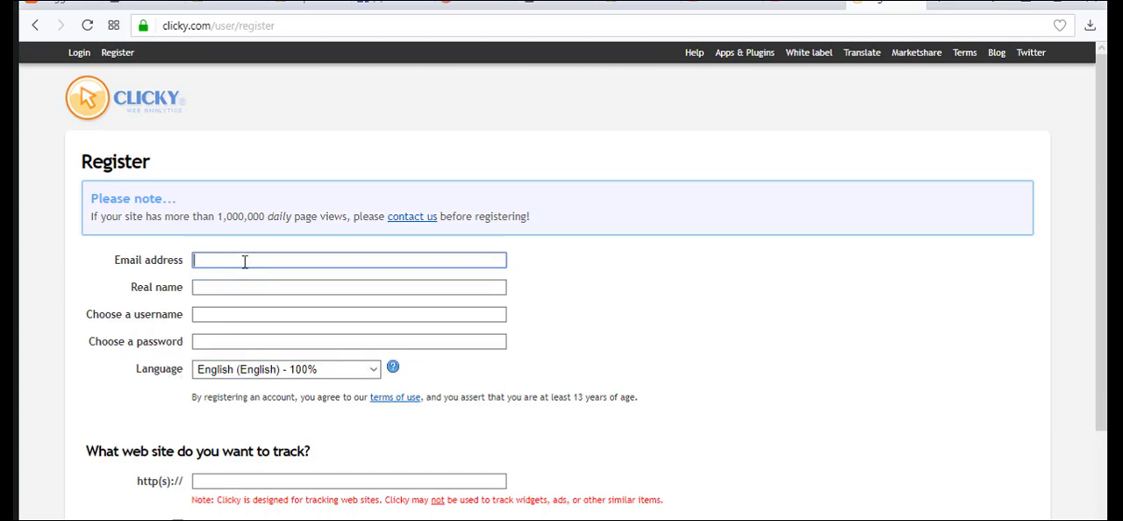
# Fill in the email address, real name, username and account password on the Clicky registration form.
pyautogui.scroll(-1, 243, 258)
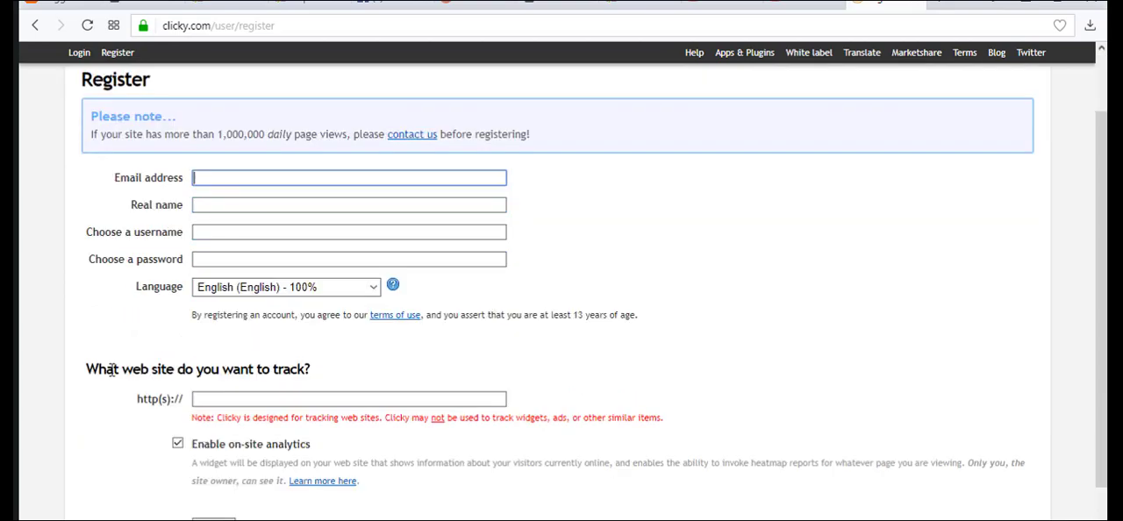
pyautogui.click(204, 402)
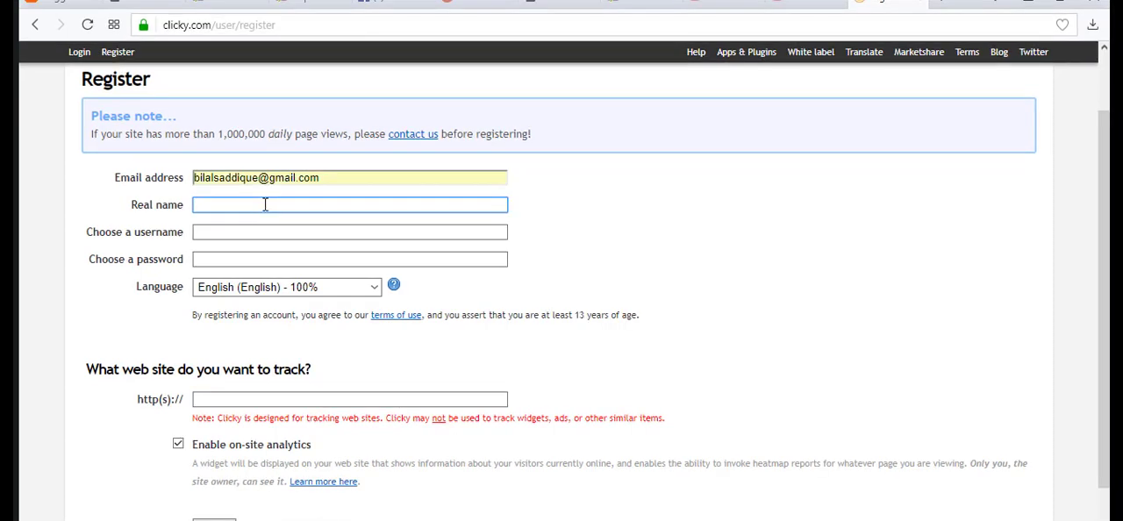
pyautogui.write('b')
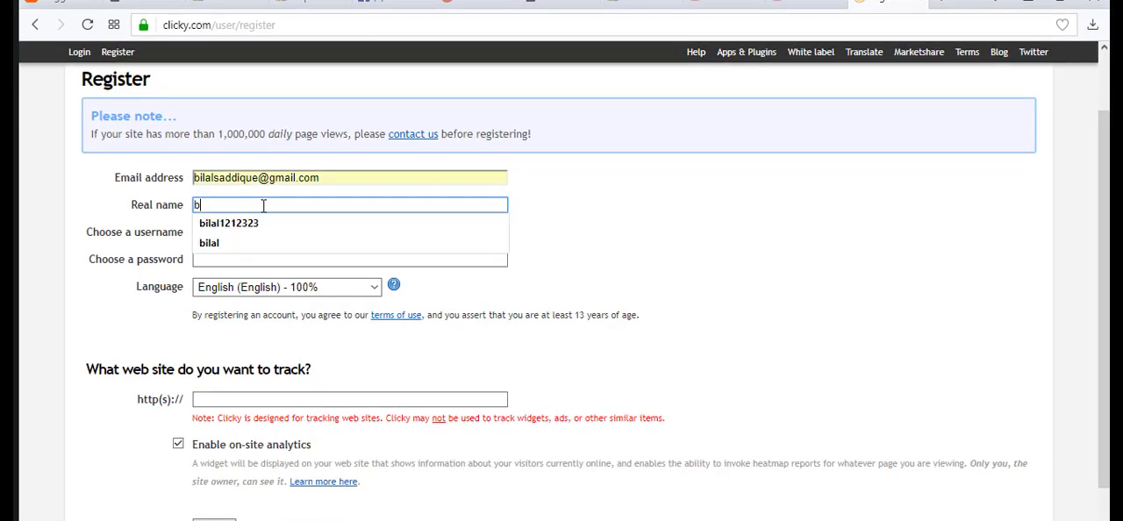
pyautogui.click(205, 246)
pyautogui.click(210, 233)
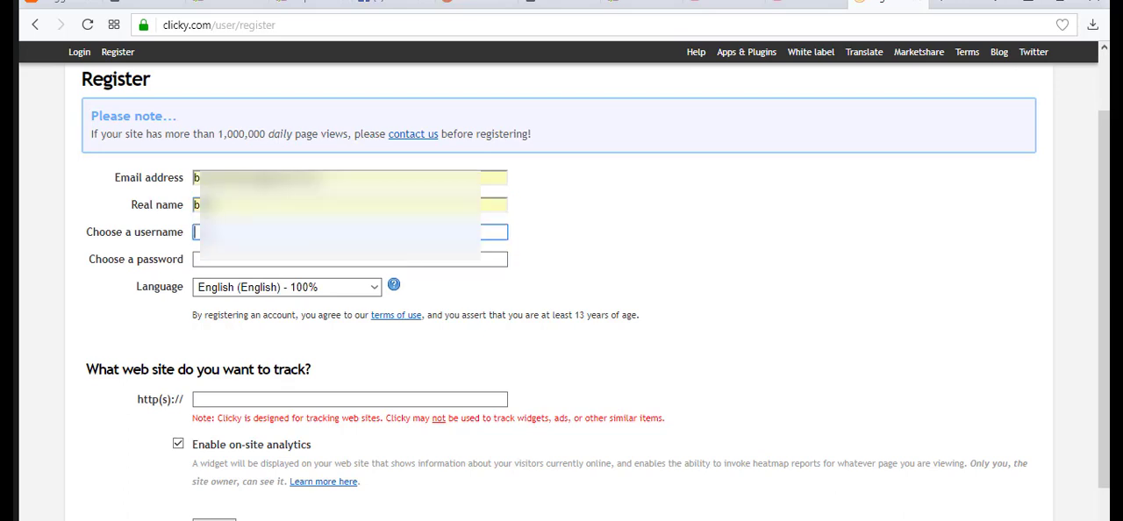
pyautogui.write('b')
pyautogui.click(232, 251)
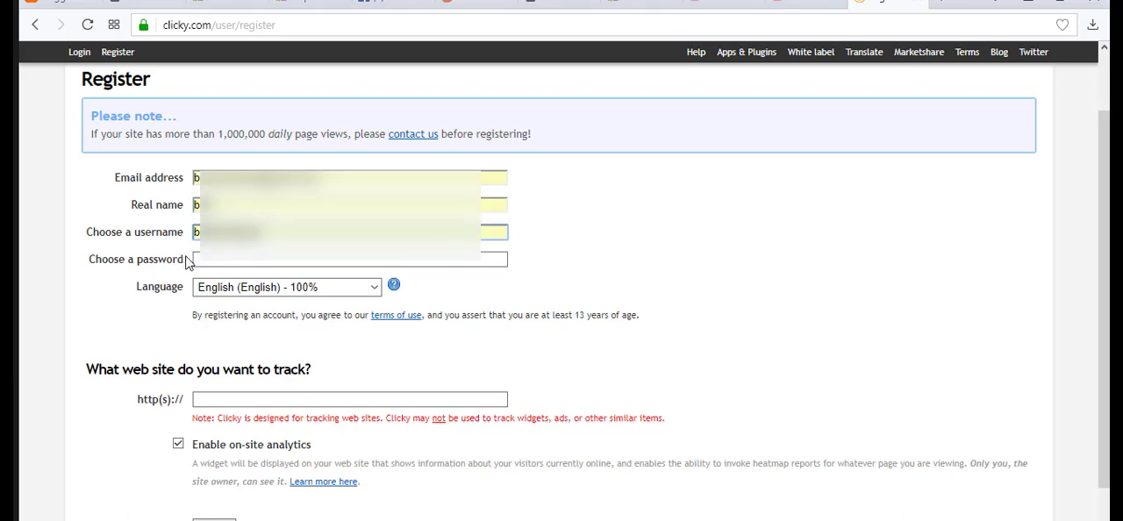
pyautogui.click(195, 260)
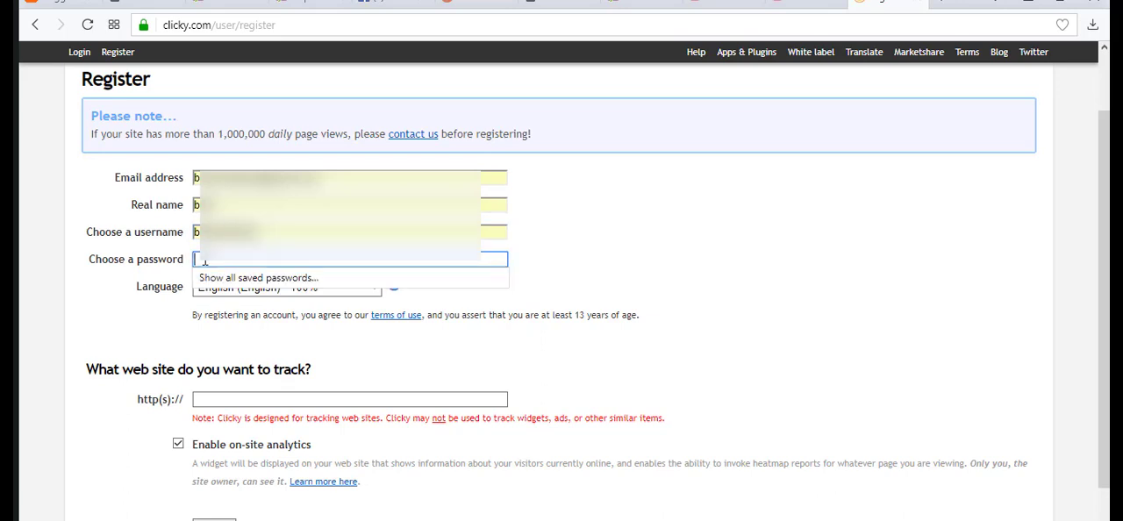
pyautogui.write('••')
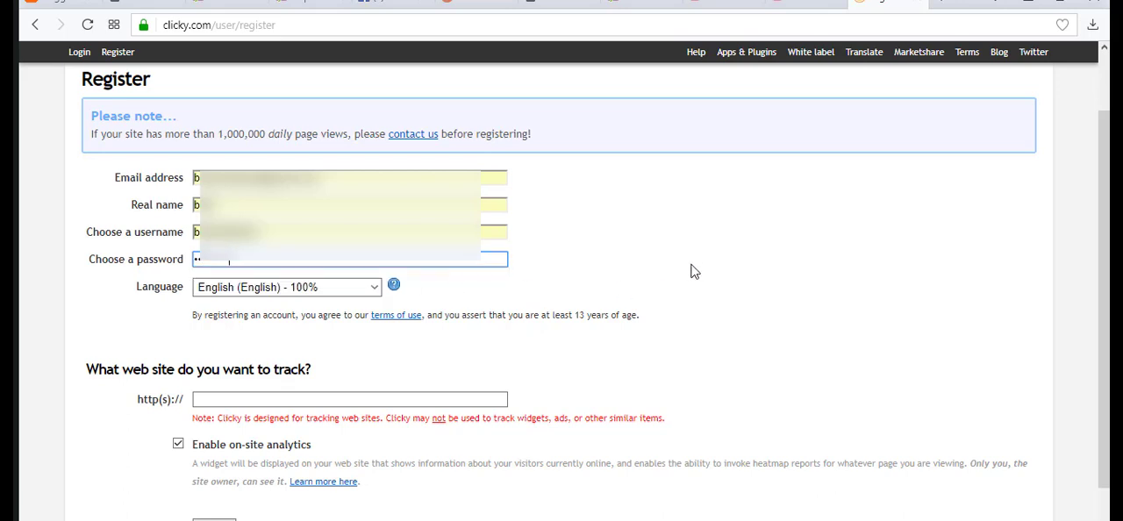
pyautogui.click(660, 251)
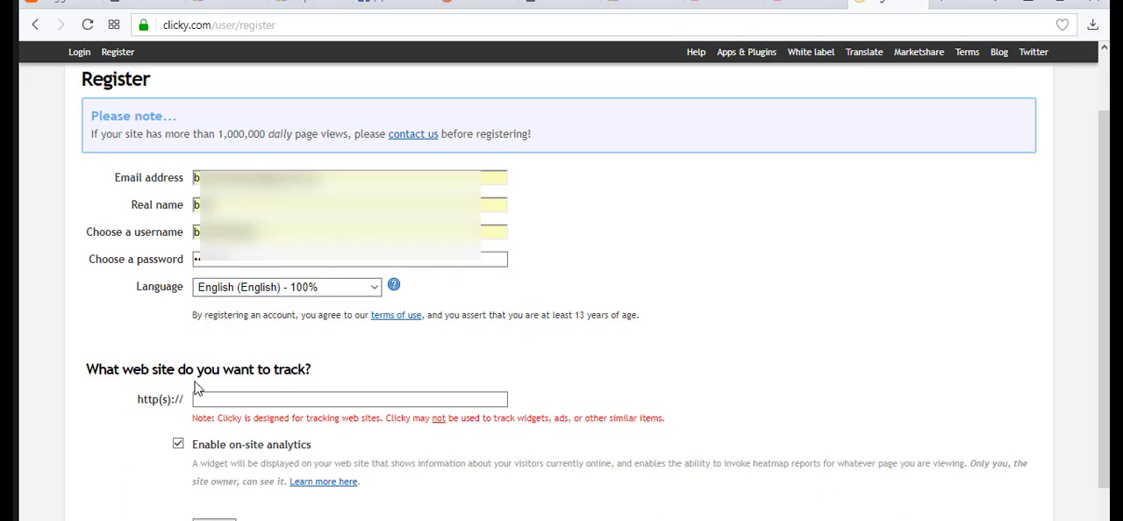
pyautogui.click(247, 403)
pyautogui.click(130, 2)
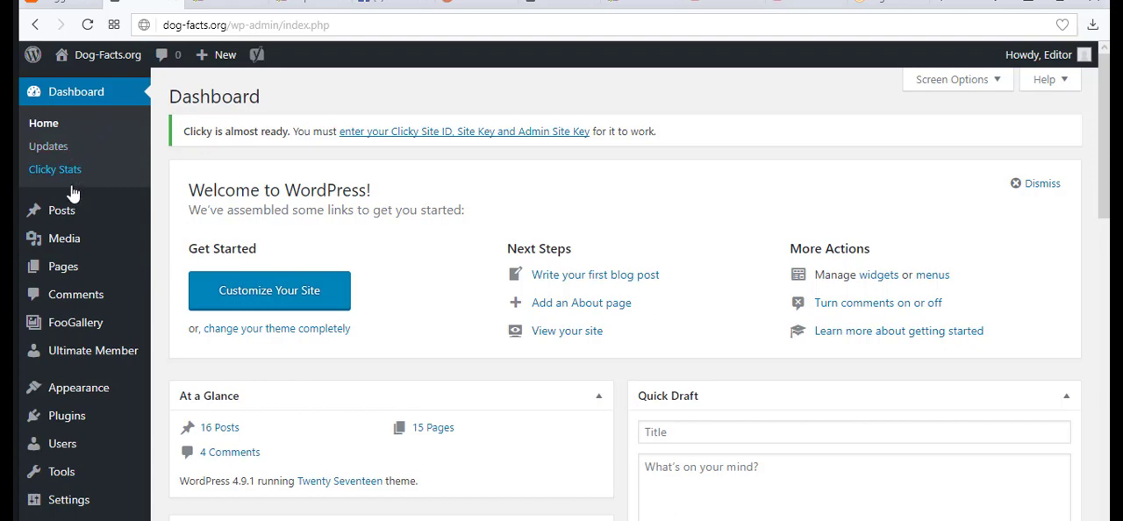
pyautogui.click(79, 213)
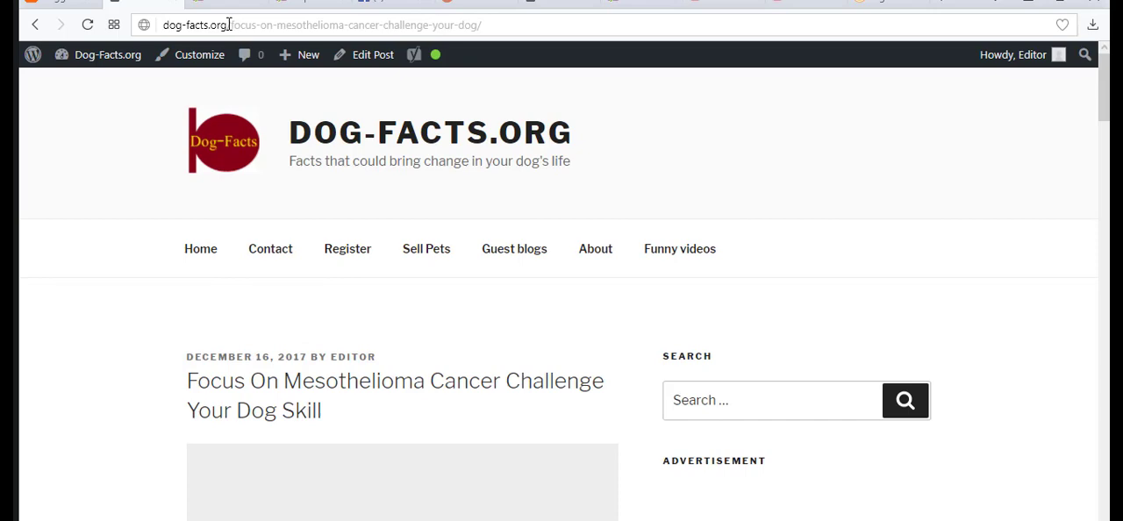
pyautogui.moveTo(228, 24); pyautogui.dragTo(155, 26)
pyautogui.hotkey('ctrl', 'c')
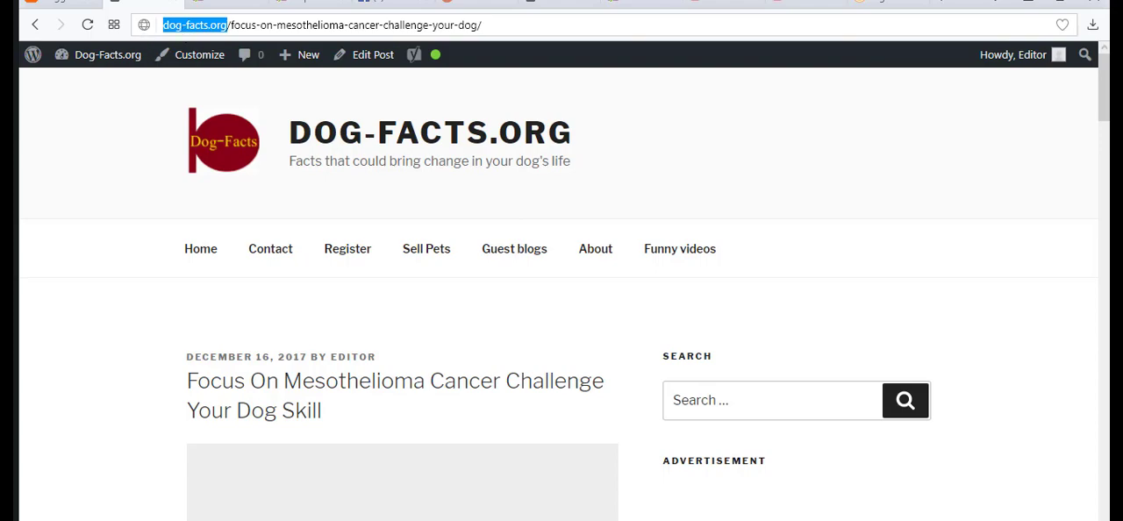
pyautogui.click(888, 3)
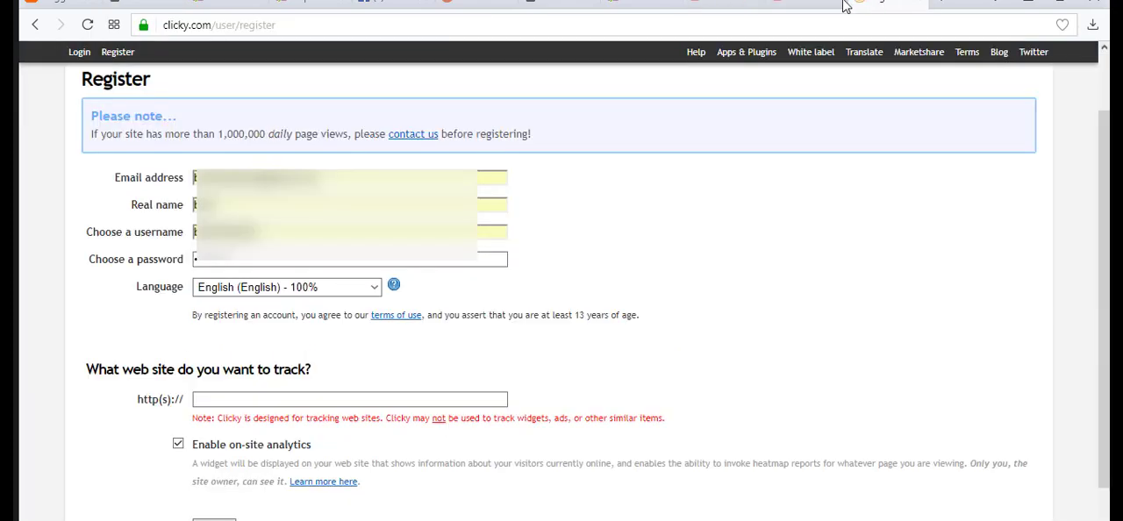
pyautogui.click(280, 398)
pyautogui.hotkey('ctrl', 'v')
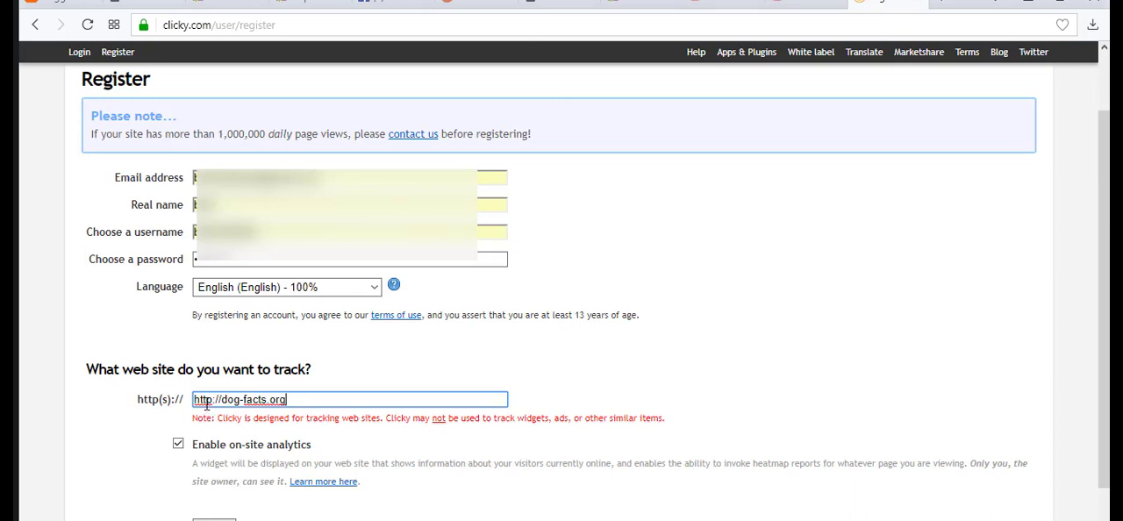
pyautogui.click(278, 417)
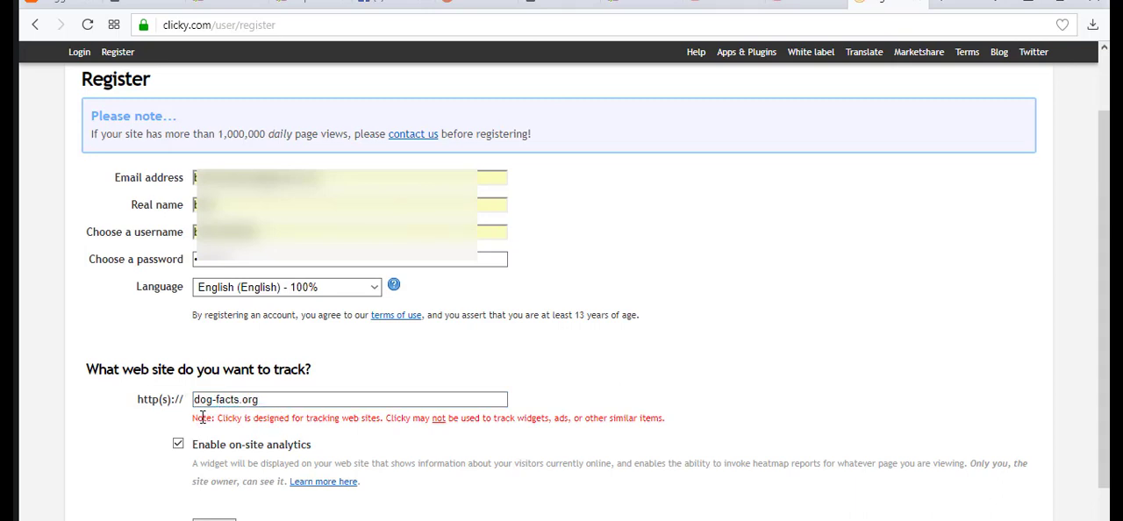
pyautogui.click(256, 401)
# Submit the Clicky registration form with on-site analytics enabled.
pyautogui.scroll(-2, 219, 448)
pyautogui.click(217, 445)
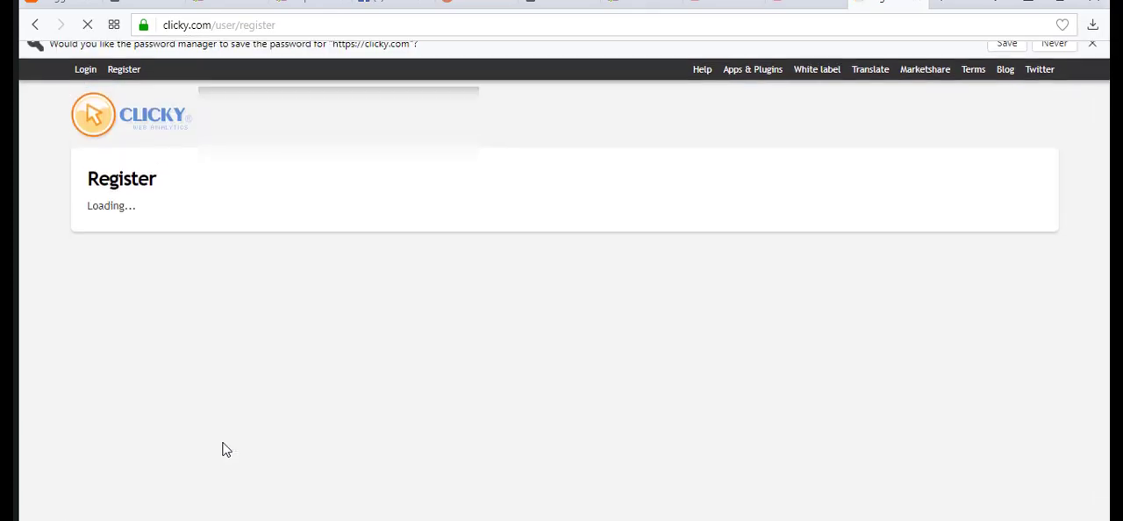
pyautogui.scroll(-2, 401, 433)
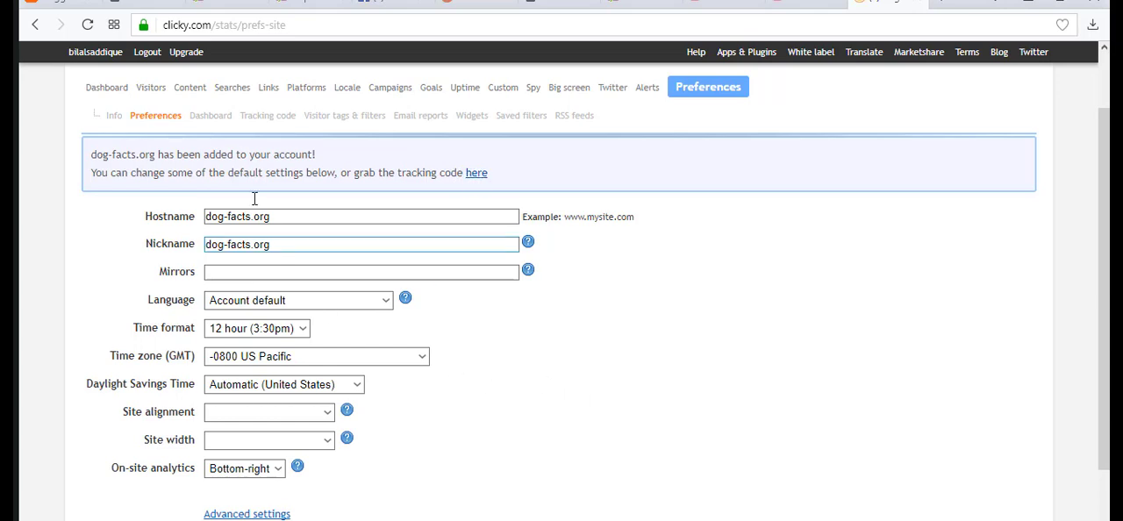
# Search the installable WordPress plugins for "clicky" and open the Clicky plugin's configuration page.
pyautogui.click(151, 9)
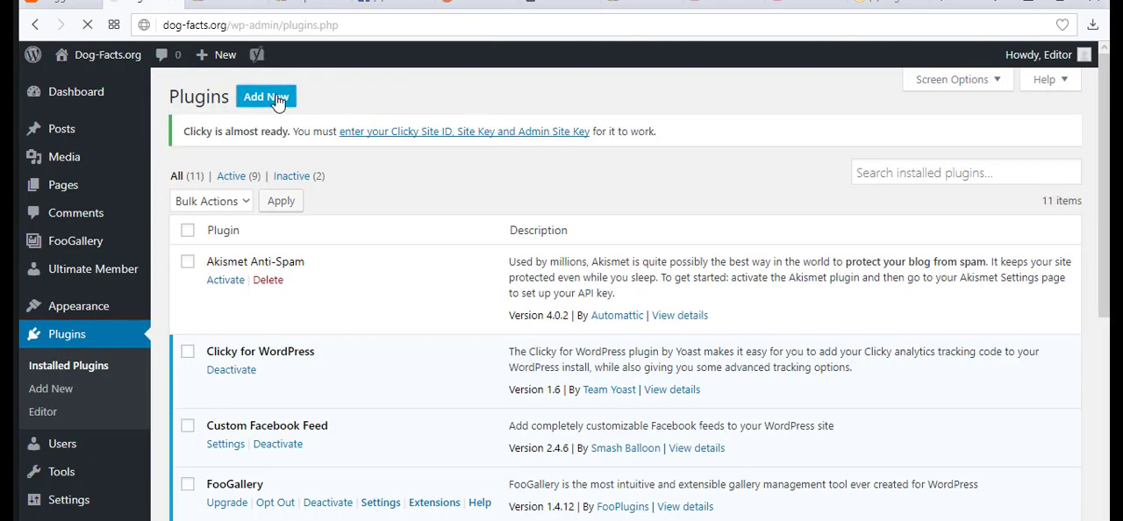
pyautogui.click(274, 97)
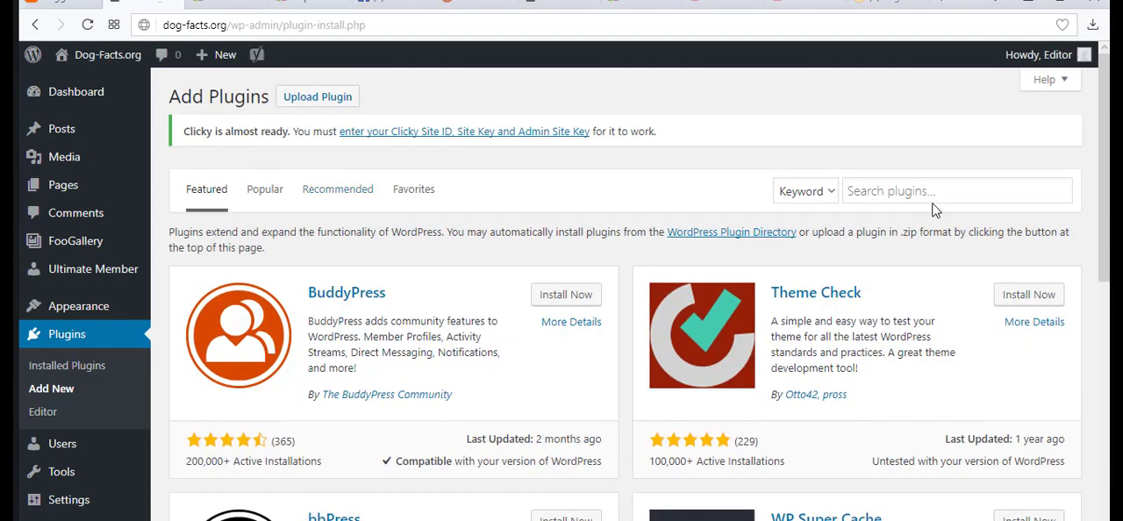
pyautogui.click(920, 193)
pyautogui.write('clicky')
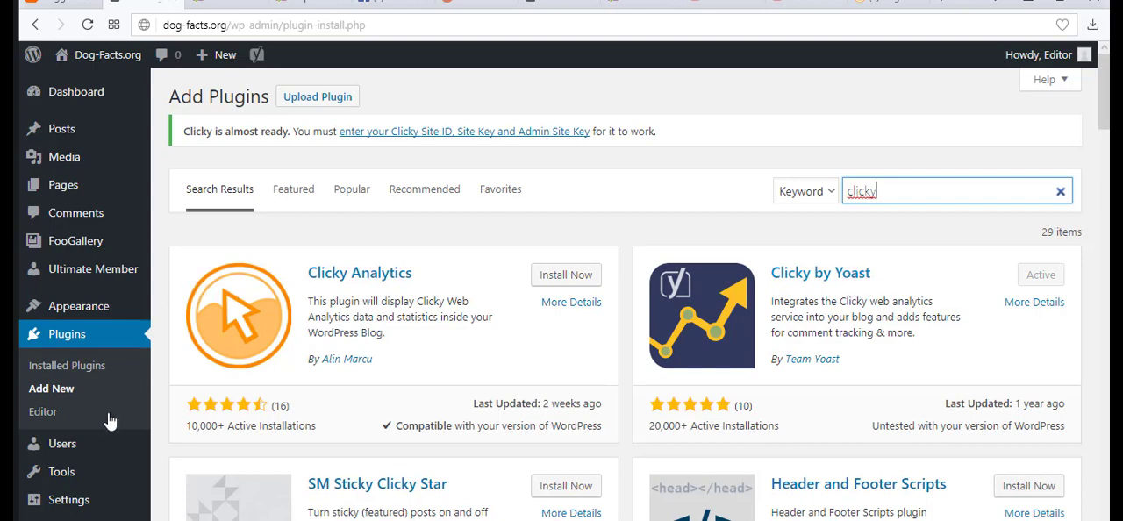
pyautogui.click(92, 499)
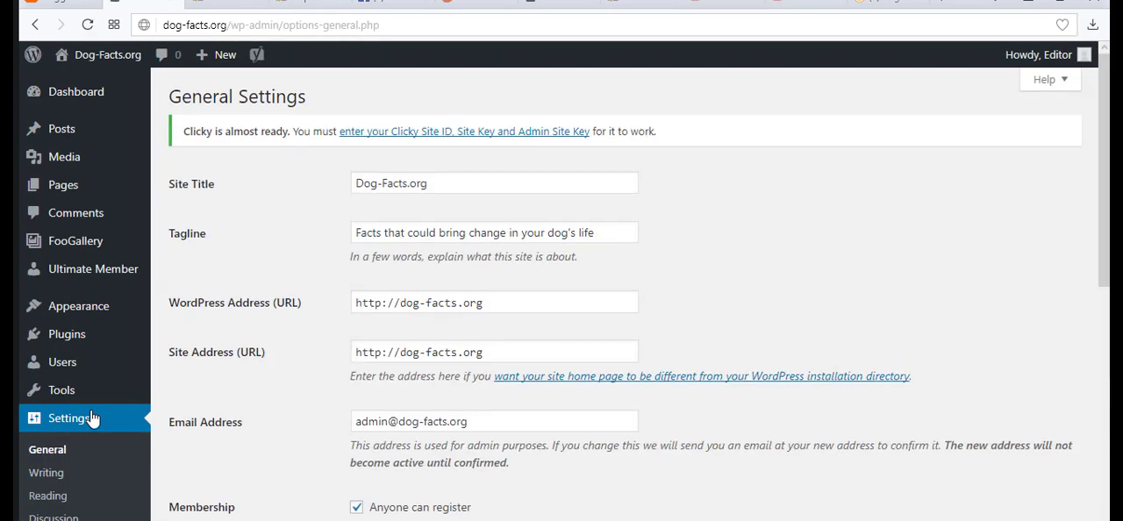
pyautogui.scroll(-2, 92, 419)
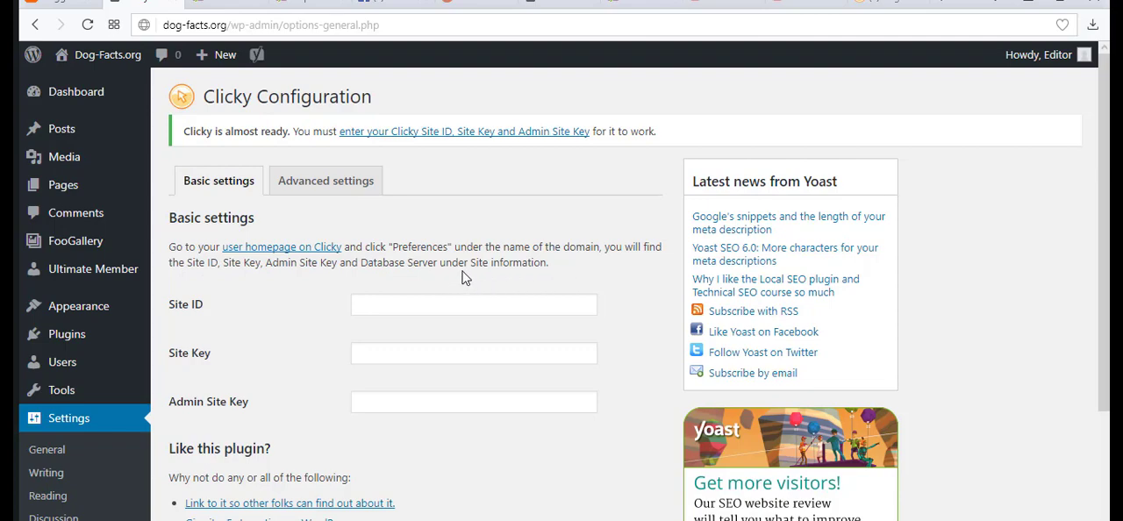
# Copy the Site ID from the site information in Clicky's preferences into the WordPress plugin's Site ID field.
pyautogui.click(881, 4)
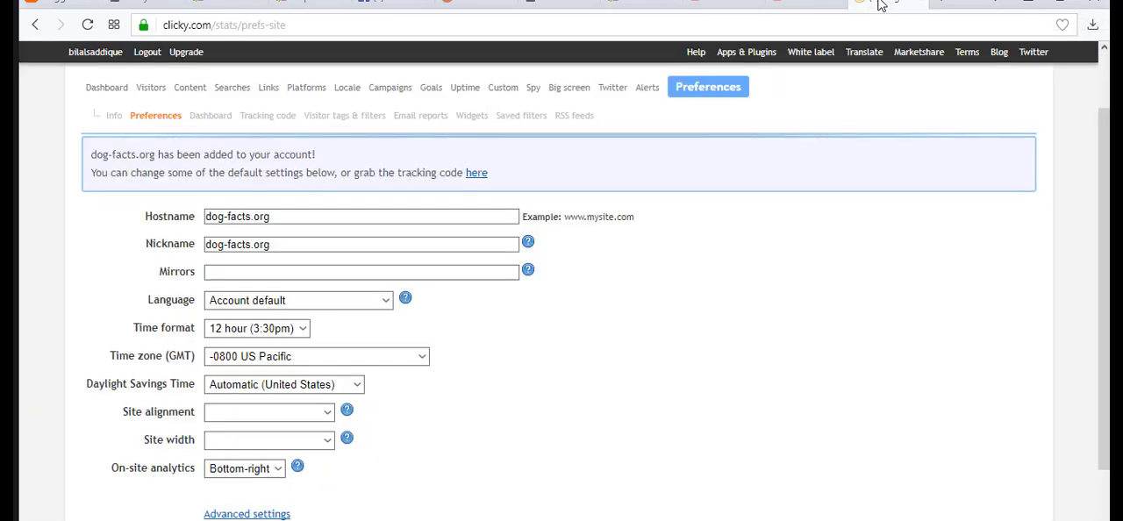
pyautogui.scroll(1, 683, 292)
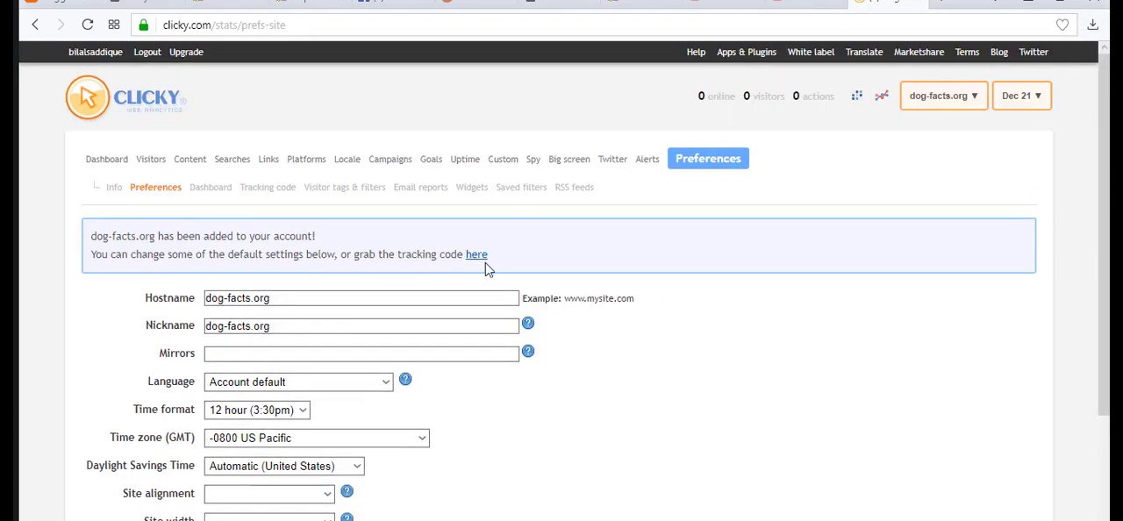
pyautogui.click(707, 166)
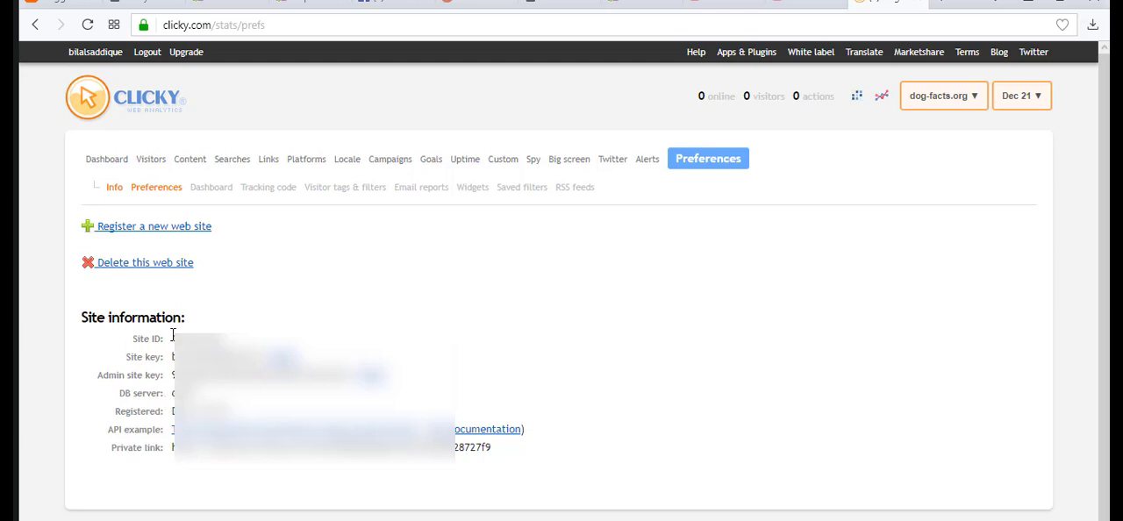
pyautogui.moveTo(174, 333); pyautogui.dragTo(237, 342)
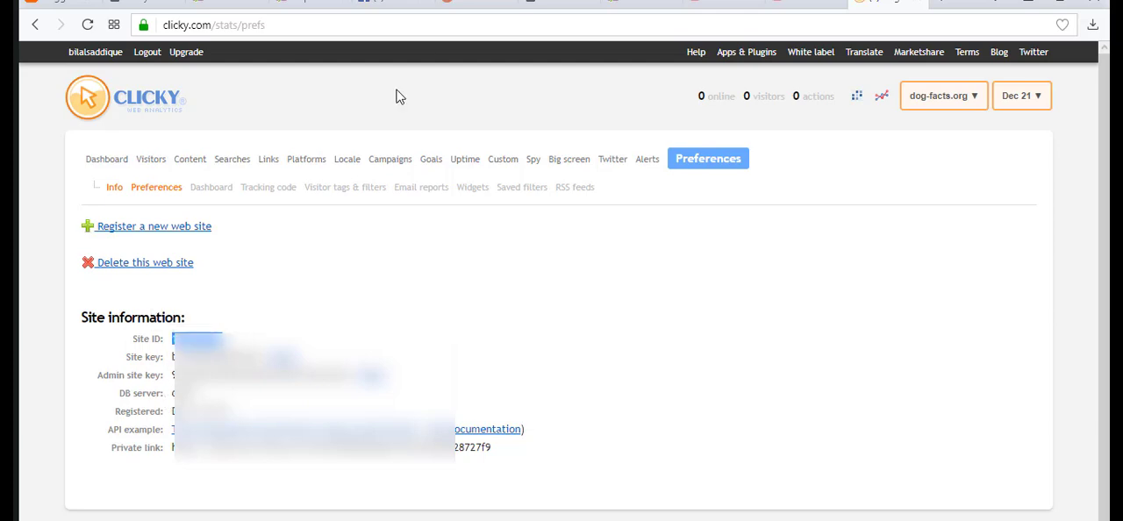
pyautogui.click(144, 4)
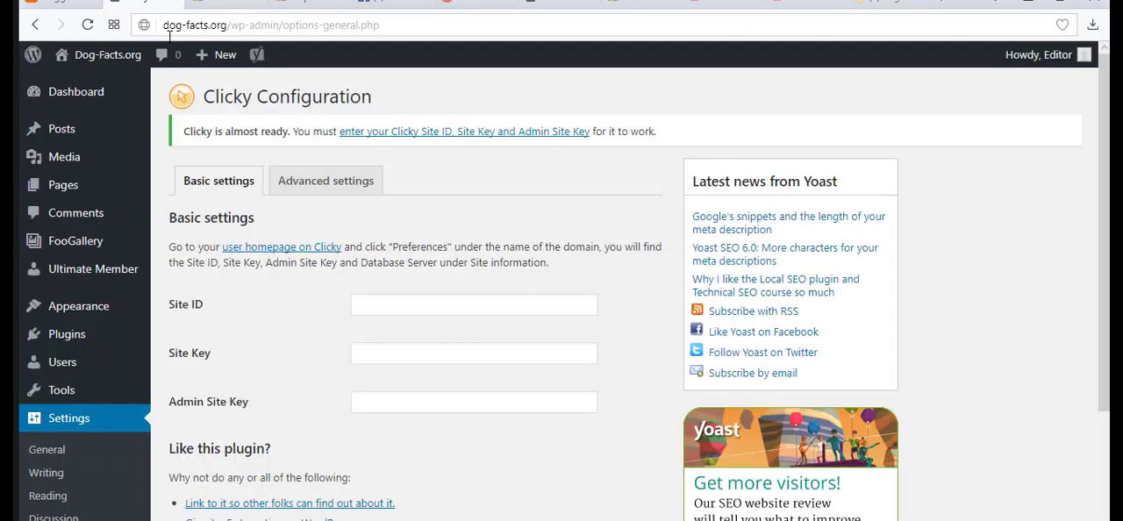
pyautogui.click(382, 307)
pyautogui.hotkey('ctrl', 'v')
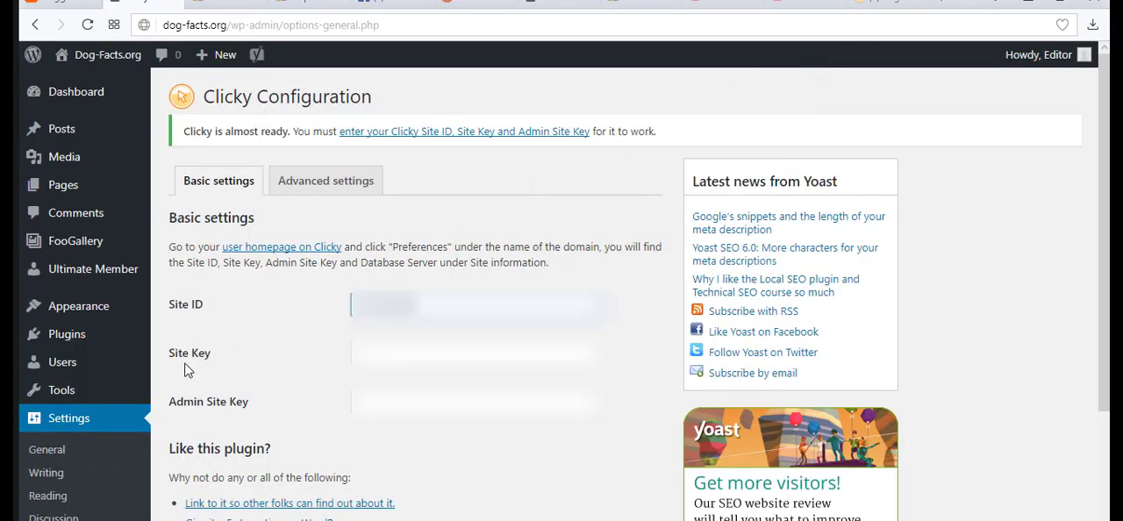
# Copy the Site key from the site information in Clicky's preferences into the WordPress plugin's Site Key field.
pyautogui.click(882, 5)
pyautogui.moveTo(174, 357); pyautogui.dragTo(261, 357)
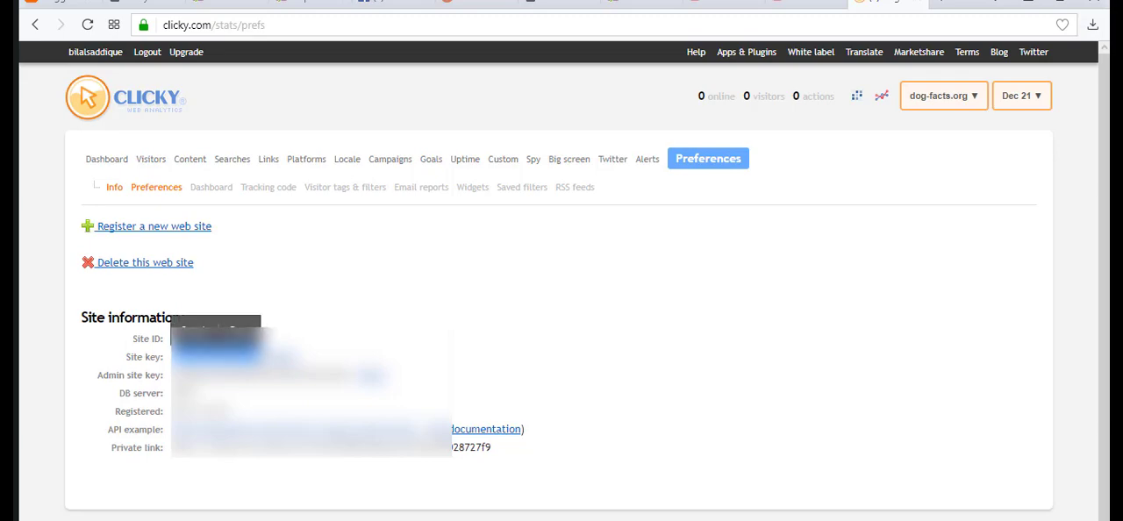
pyautogui.hotkey('ctrl', 'c')
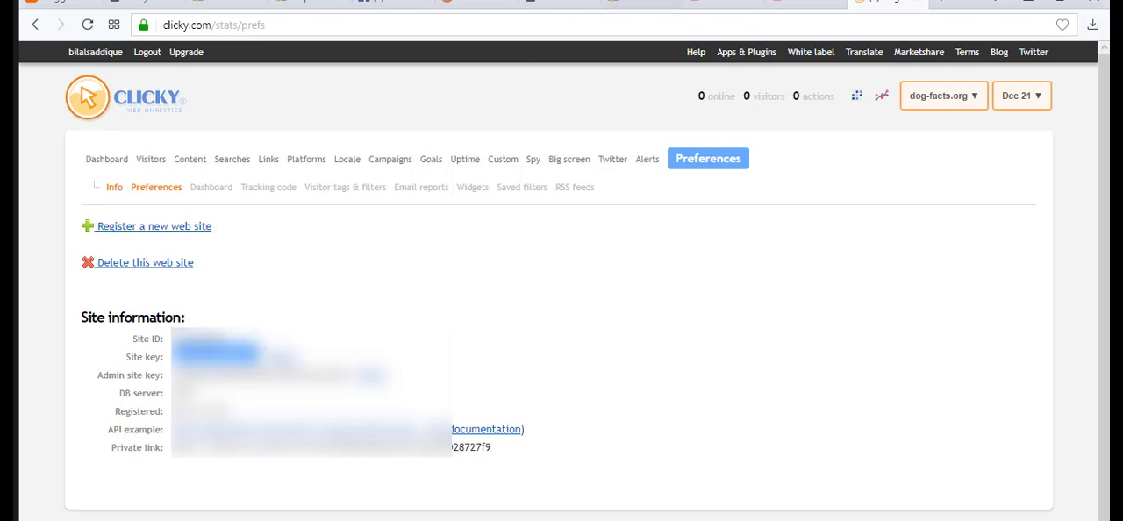
pyautogui.click(145, 4)
pyautogui.click(355, 353)
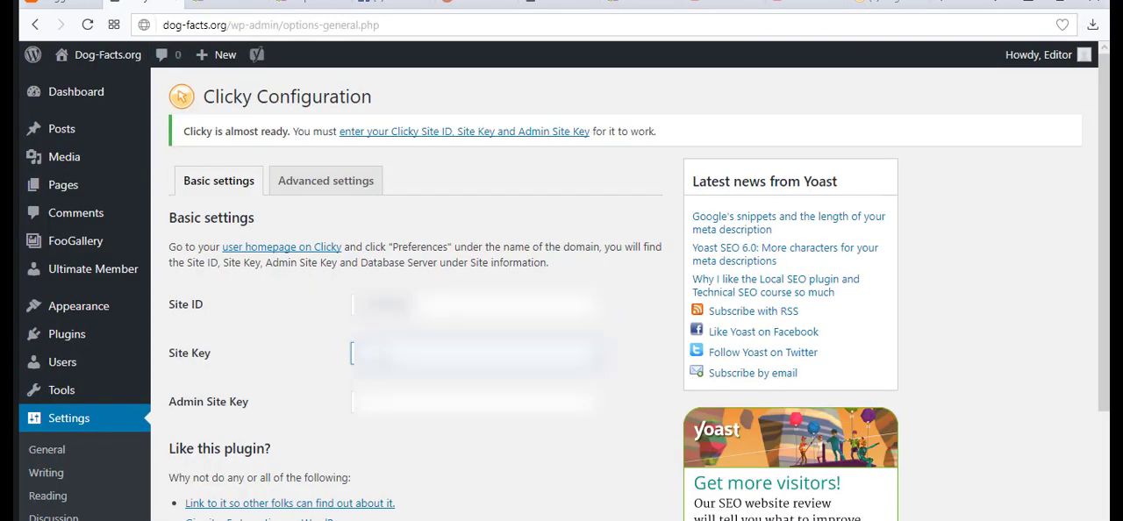
pyautogui.hotkey('ctrl', 'v')
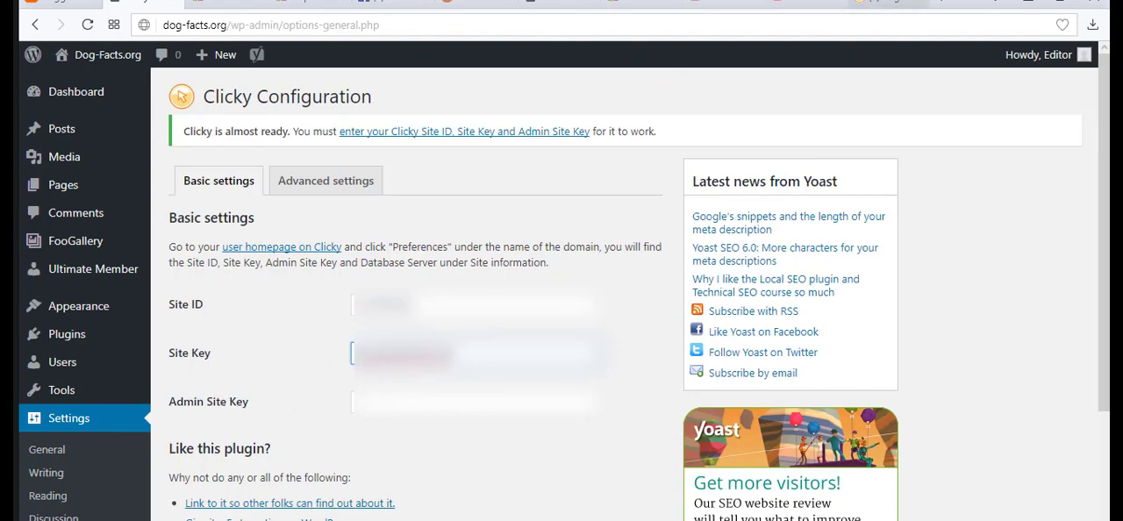
# Copy the Admin site key from Clicky's site information into the WordPress plugin's Admin Site Key field.
pyautogui.click(886, 4)
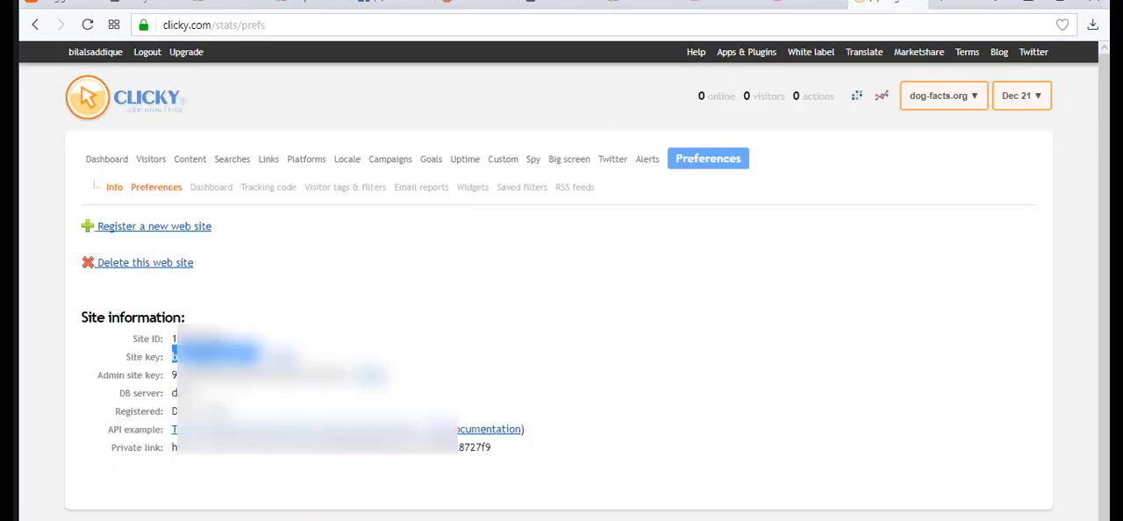
pyautogui.click(175, 377)
pyautogui.moveTo(175, 376); pyautogui.dragTo(358, 376)
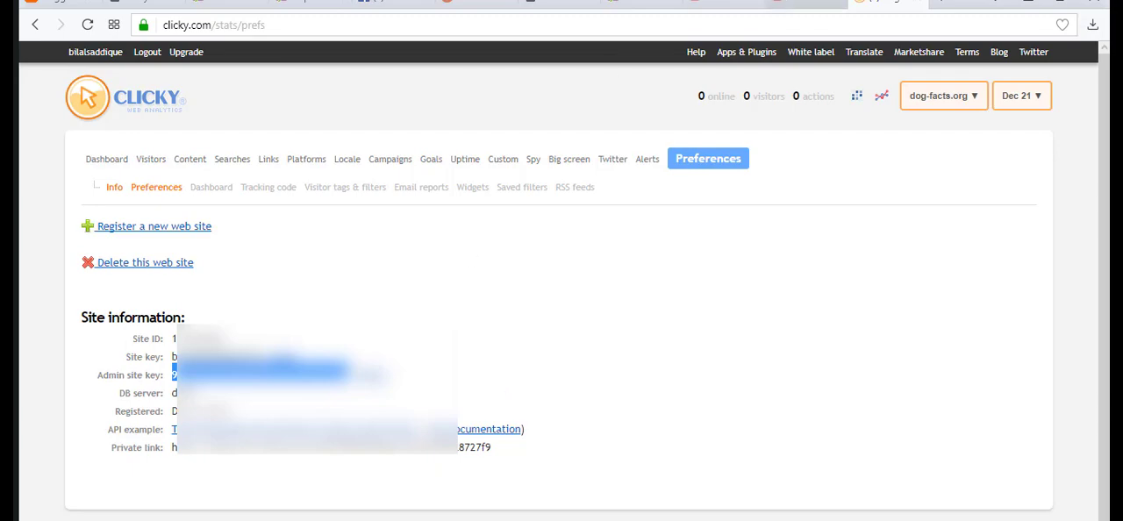
pyautogui.click(148, 3)
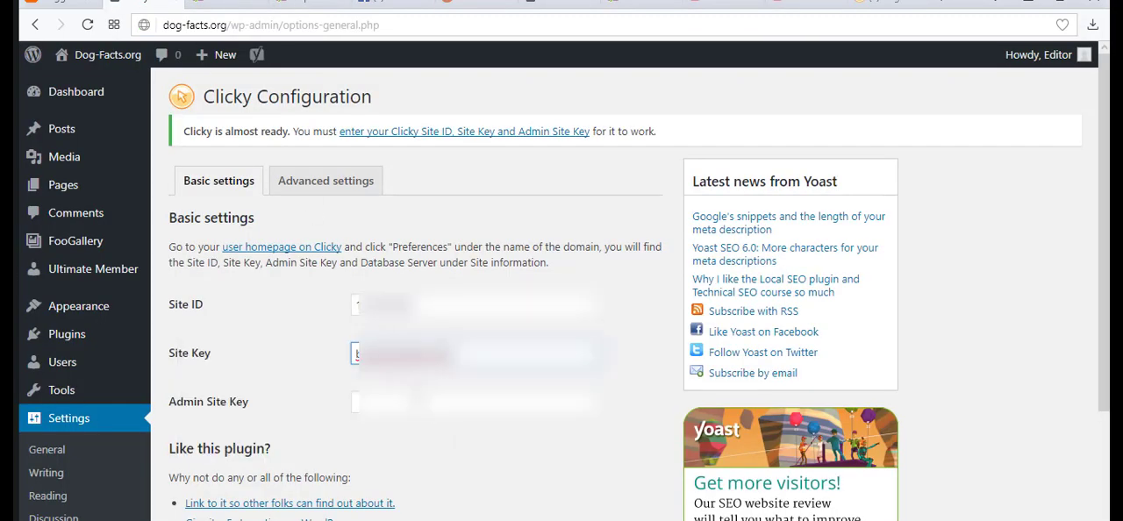
pyautogui.click(407, 400)
pyautogui.hotkey('ctrl', 'v')
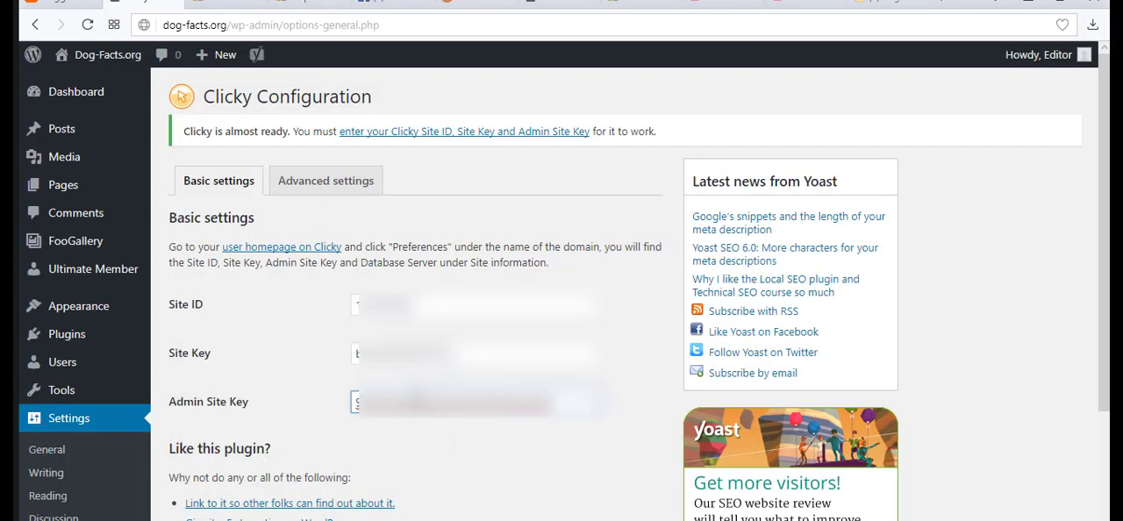
# Save the basic Clicky settings, and save the advanced settings with Ignore Admin users and Disable cookies enabled.
pyautogui.scroll(-3, 446, 283)
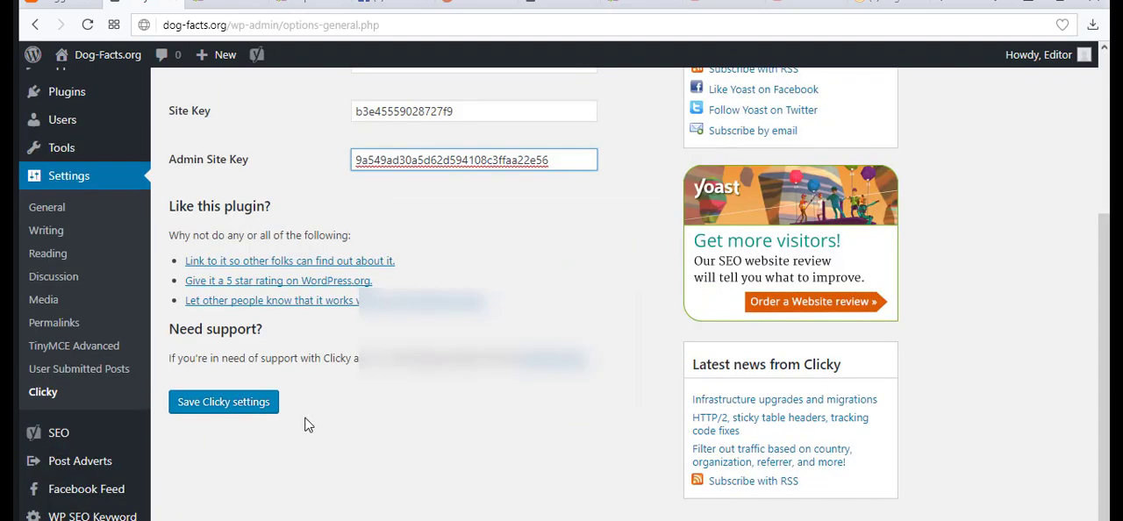
pyautogui.click(236, 412)
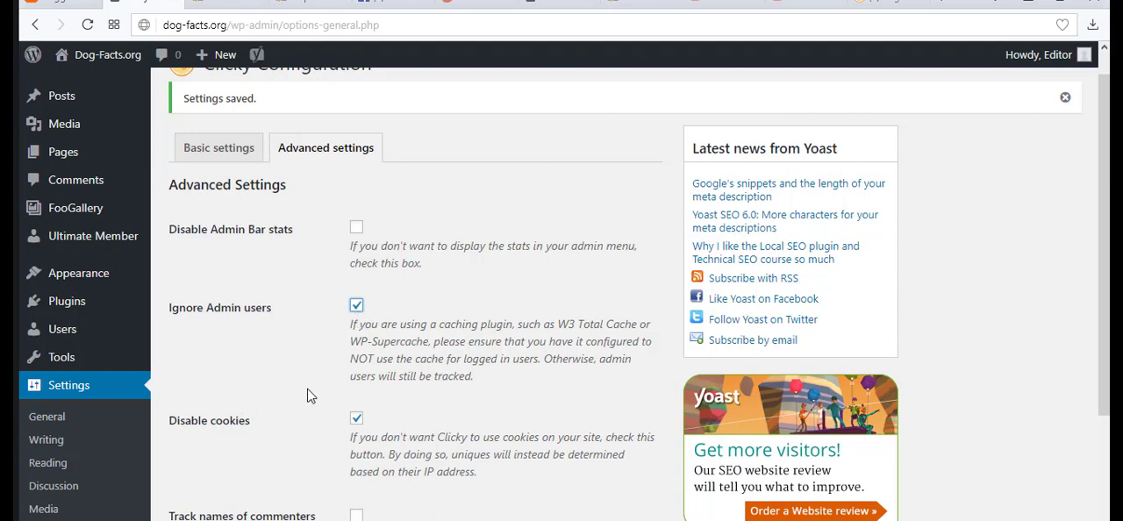
pyautogui.scroll(-3, 309, 390)
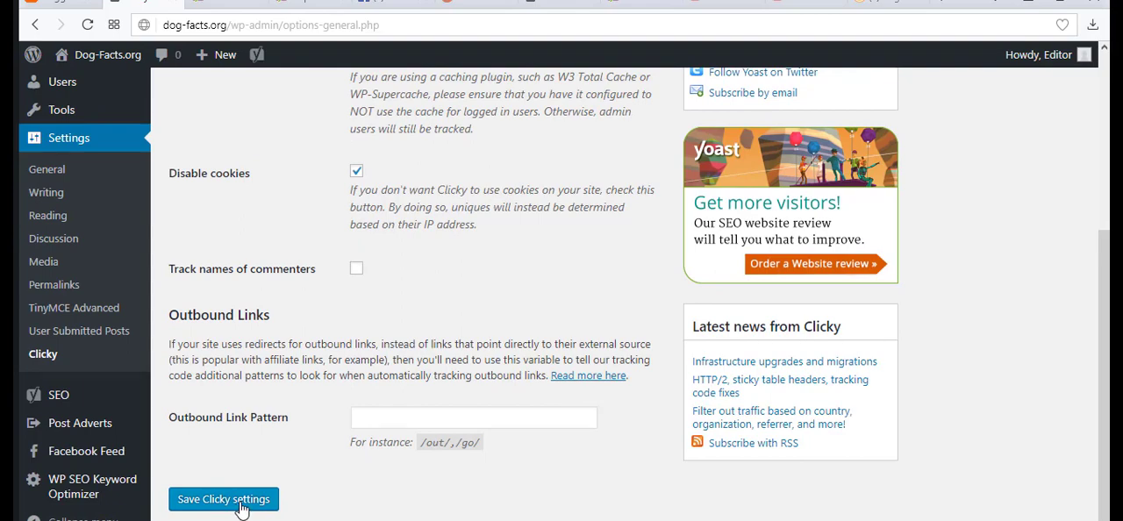
pyautogui.click(241, 509)
# Switch to the Clicky website and open the statistics dashboard for dog-facts.org.
pyautogui.click(903, 9)
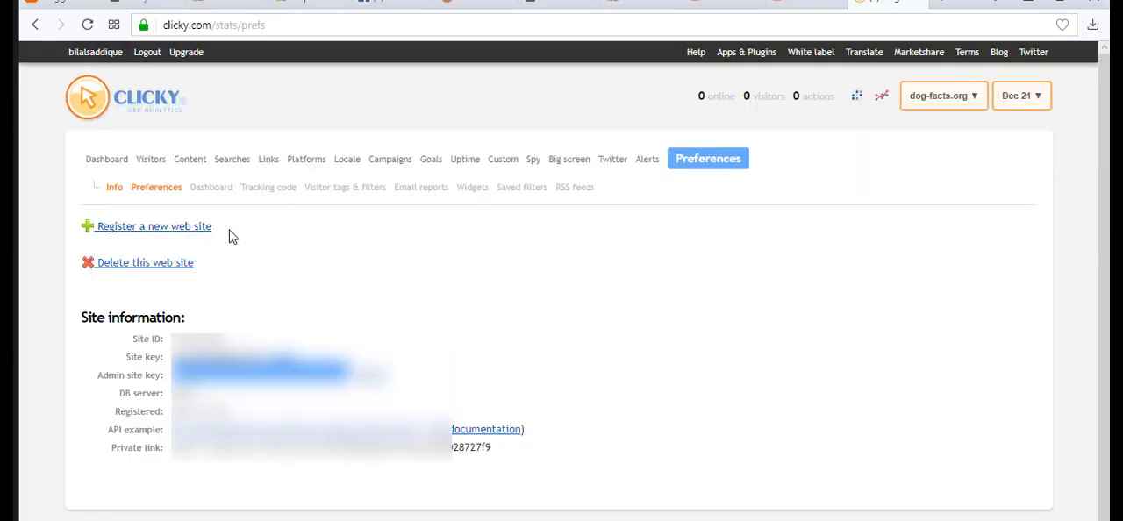
pyautogui.click(101, 162)
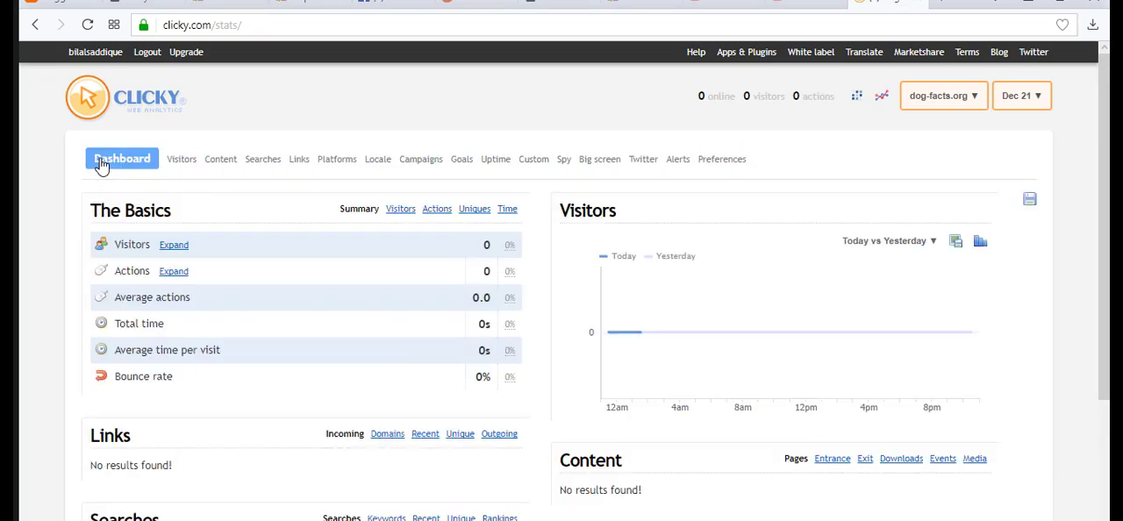